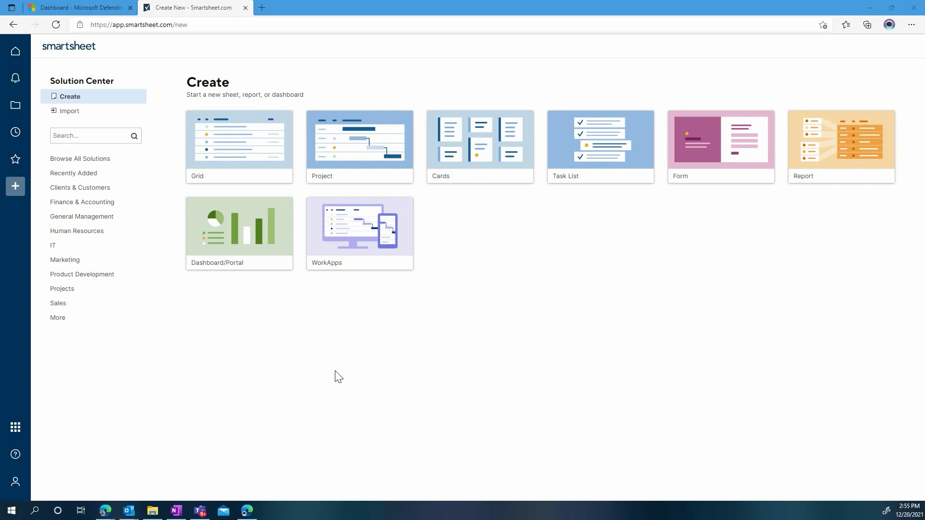
# Open Smartsheet Developer Tools from the account menu and view the developer profile without changes.
pyautogui.click(14, 483)
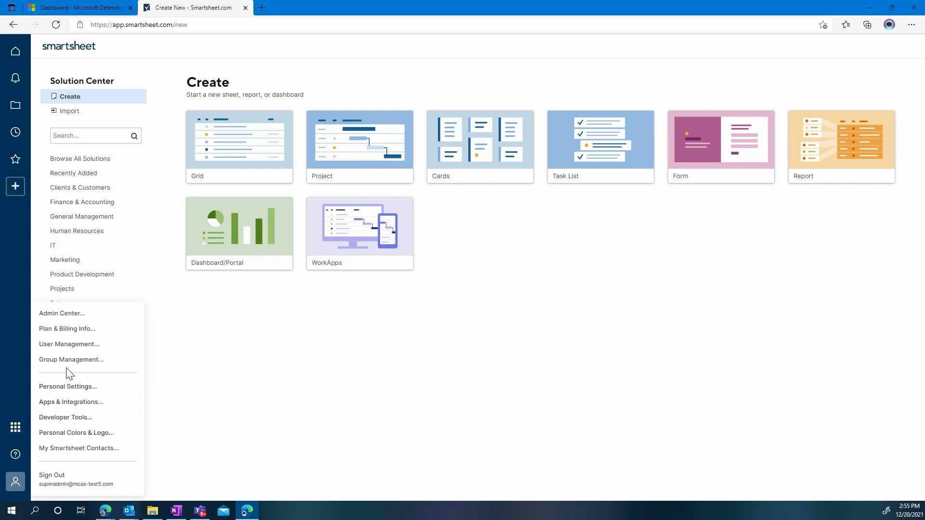
pyautogui.click(66, 417)
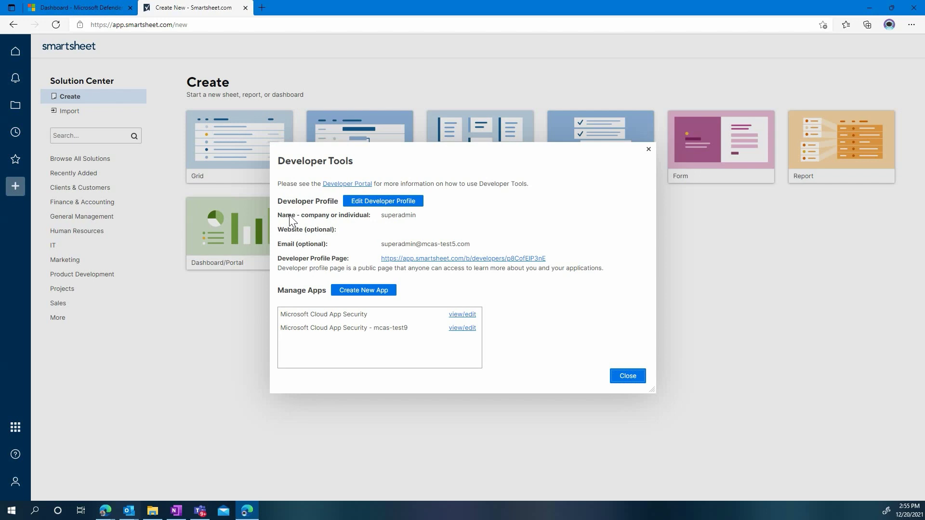
pyautogui.click(382, 202)
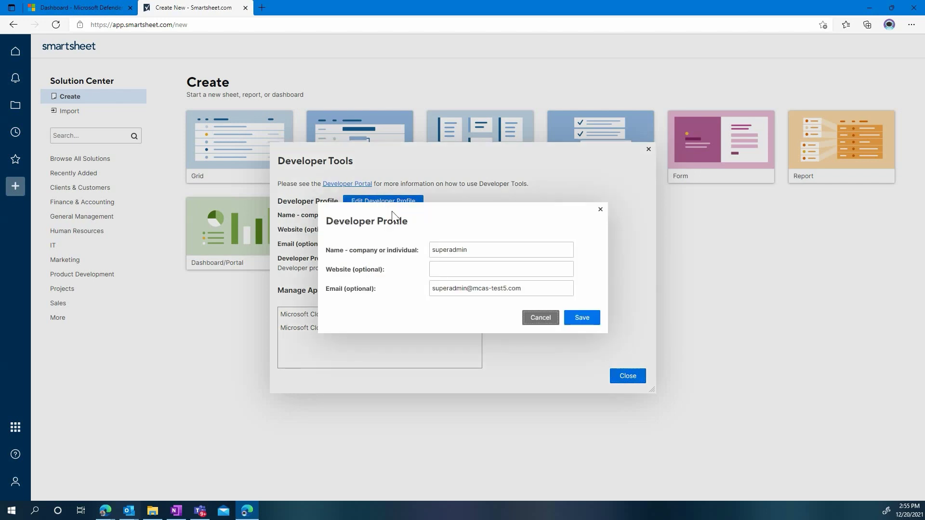
pyautogui.click(537, 318)
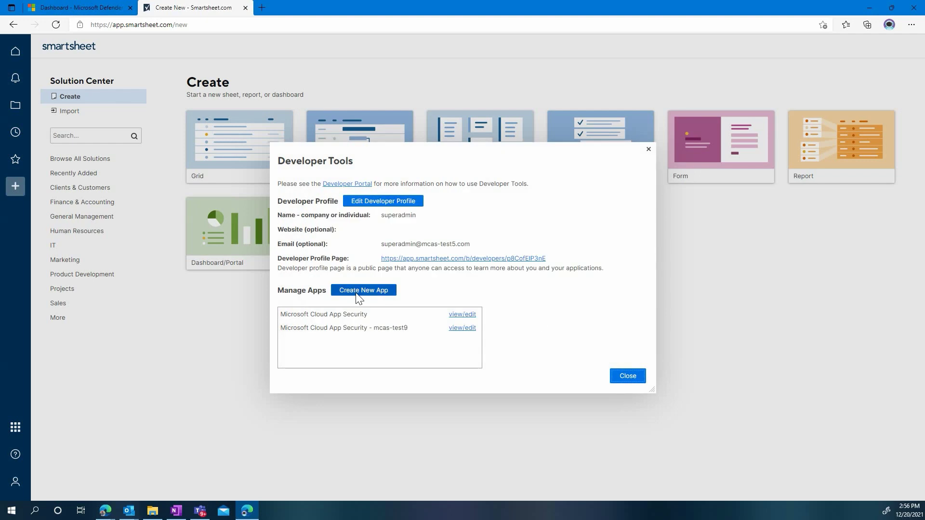
# Start a new app named 'Microsoft Defender for Cloud Apps - Demo' with description 'Defender for Cloud Apps Demo'.
pyautogui.click(375, 292)
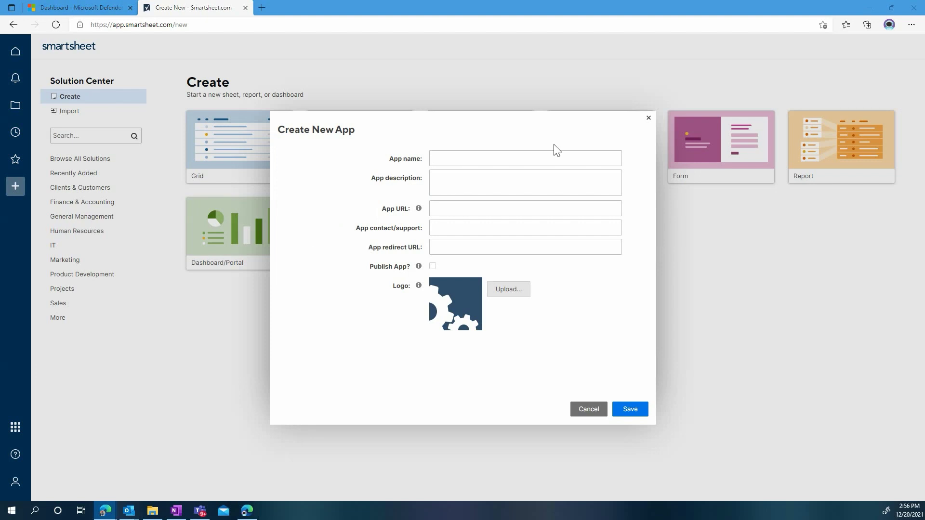
pyautogui.click(525, 161)
pyautogui.write('Mi')
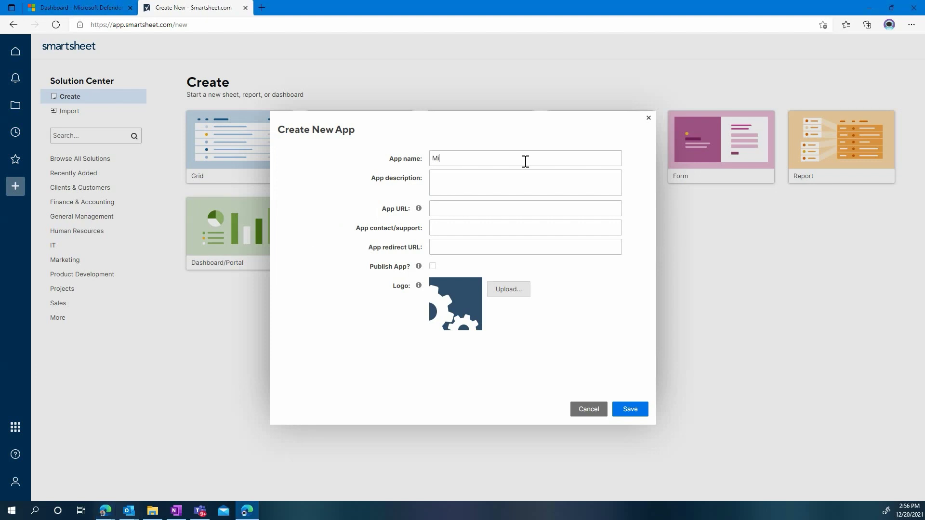
pyautogui.write('crosoft Defender for Cloud Apps - Demo')
pyautogui.click(494, 183)
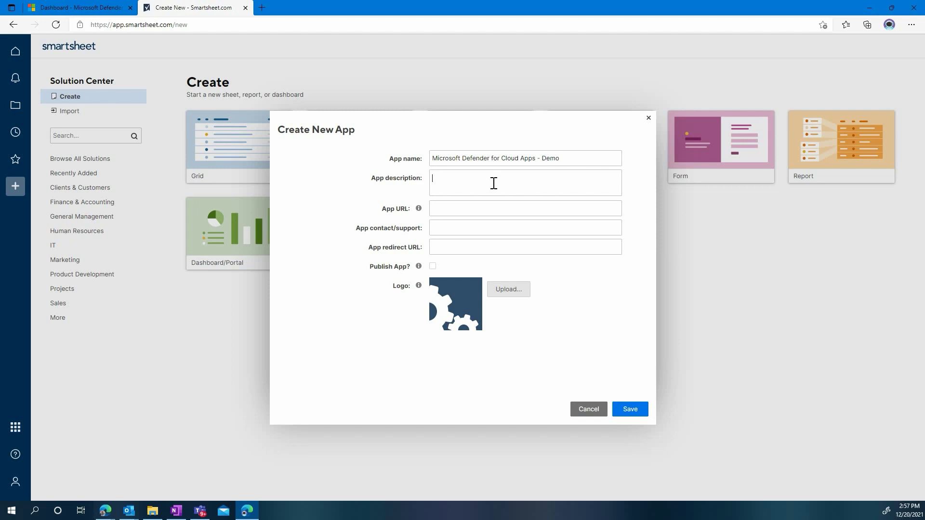
pyautogui.write('Defender for Cloud Apps Demo')
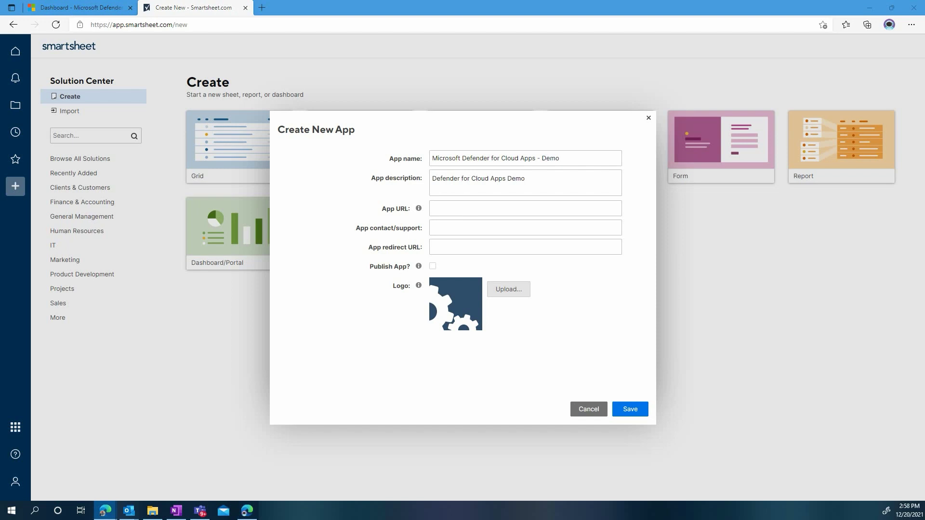
# Fill in the Cloud Apps portal, support and OAuth redirect URLs, then save the app.
pyautogui.click(480, 208)
pyautogui.write('https://portal.cloudappsecurity.com')
pyautogui.click(540, 226)
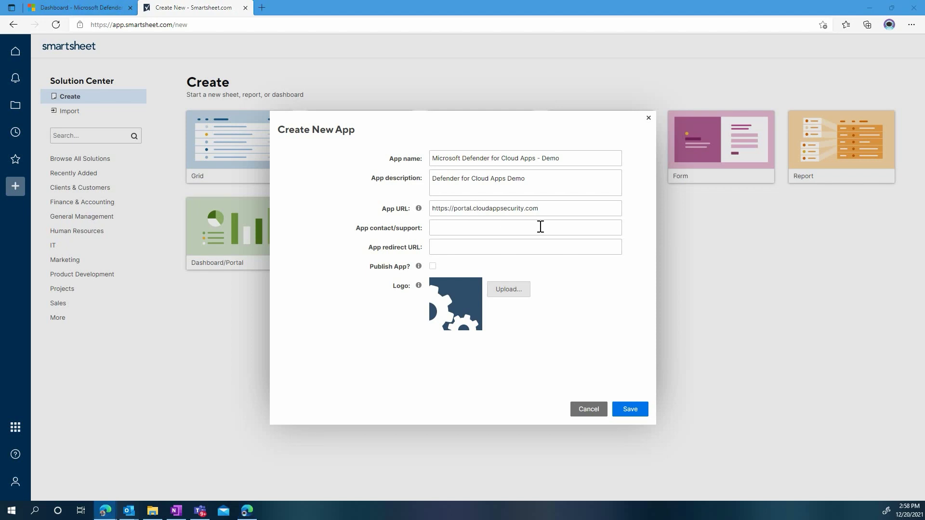
pyautogui.write('https://docs.microsoft.com/cloud-app-security/support-and-ts')
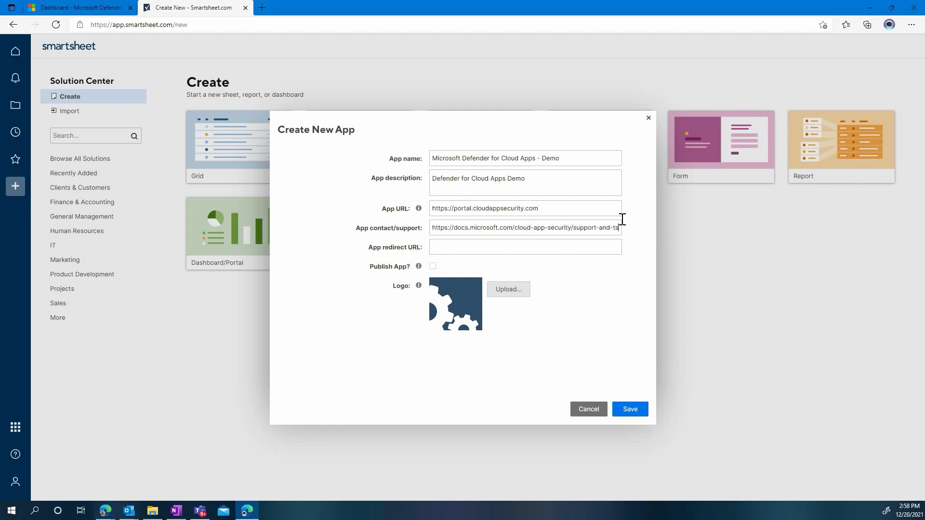
pyautogui.click(561, 248)
pyautogui.write('https://portal.cloudappsecurity.com/api/oauth/saga')
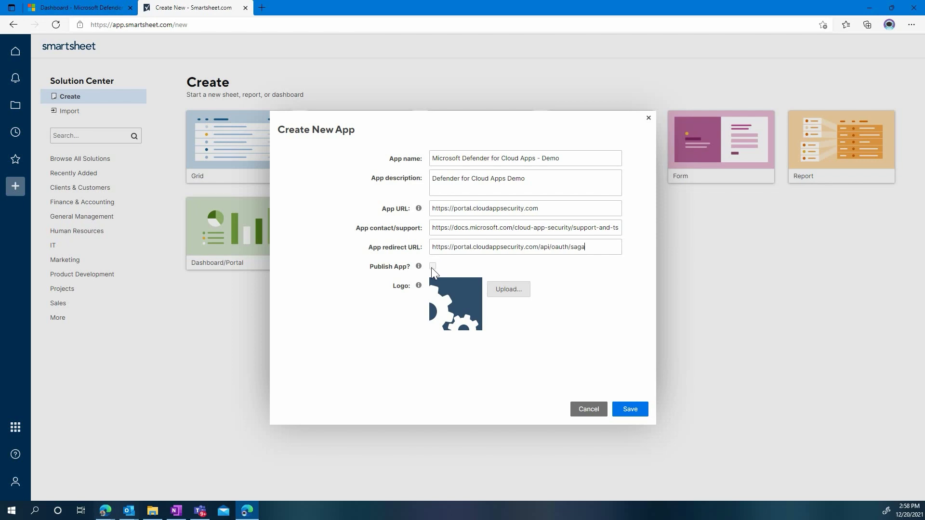
pyautogui.click(640, 412)
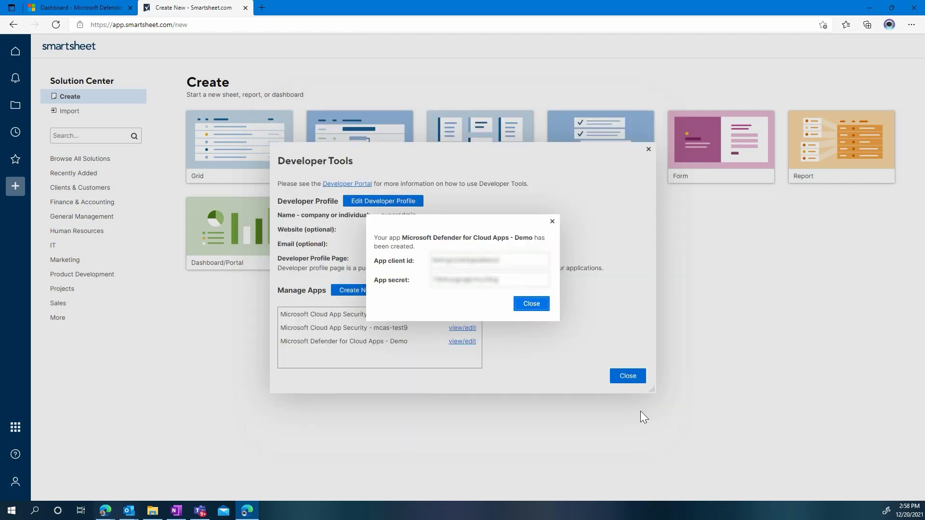
# Copy the new app's client ID and secret into Notepad, then close the Smartsheet dialogs.
pyautogui.doubleClick(459, 262)
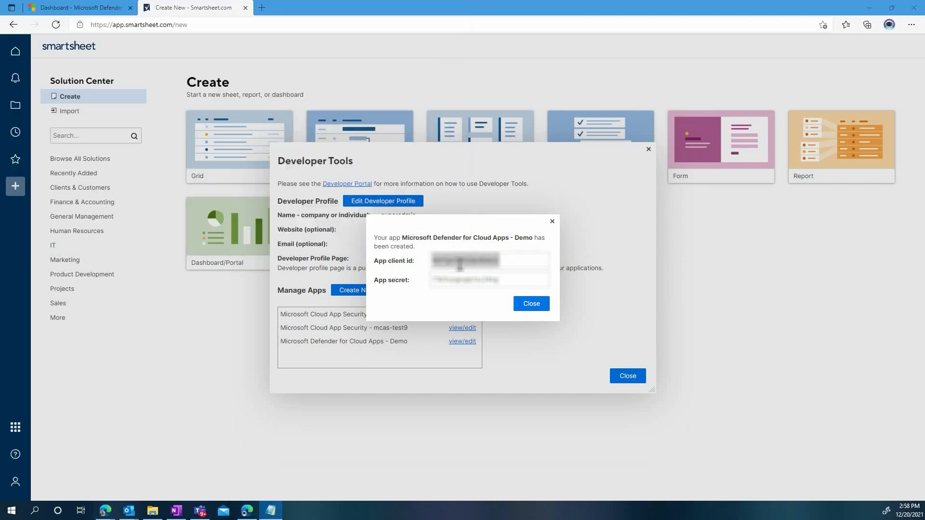
pyautogui.hotkey('ctrl', 'v')
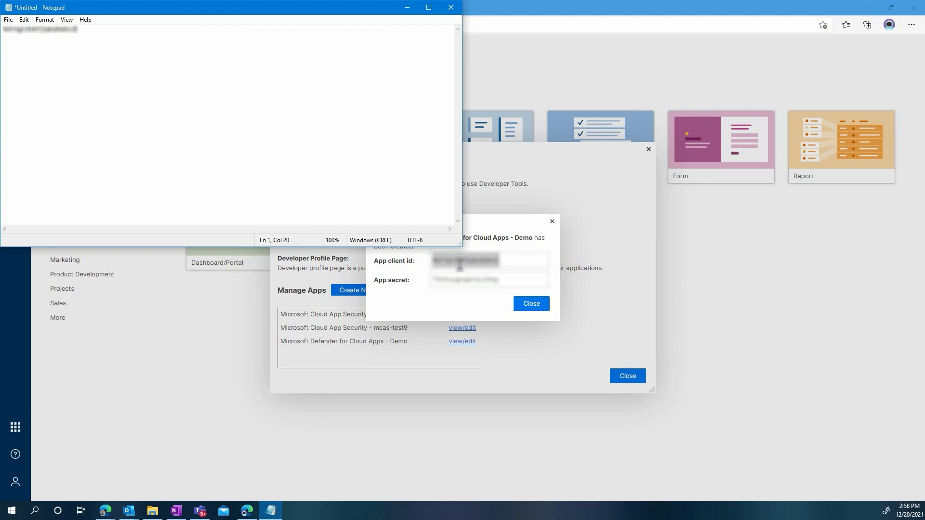
pyautogui.press('Return')
pyautogui.doubleClick(474, 278)
pyautogui.hotkey('ctrl', 'c')
pyautogui.hotkey('alt', 'Tab')
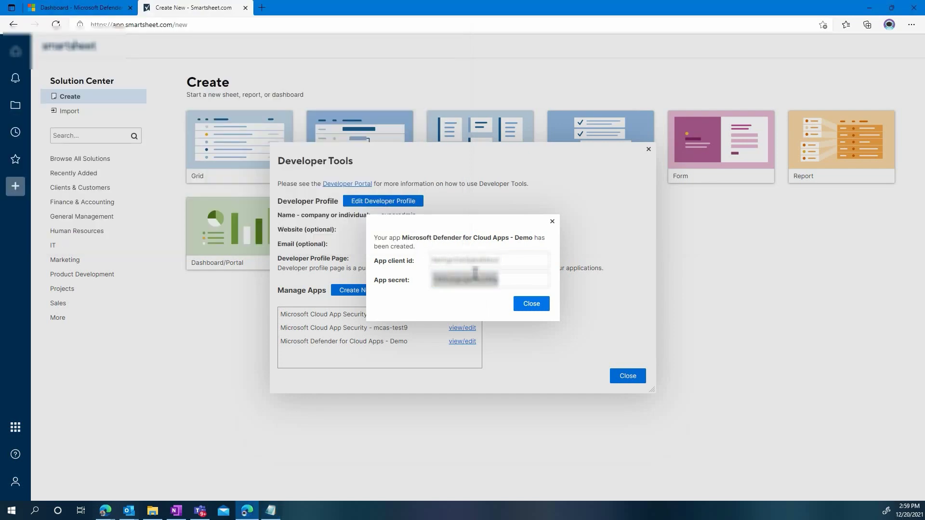
pyautogui.hotkey('ctrl', 'v')
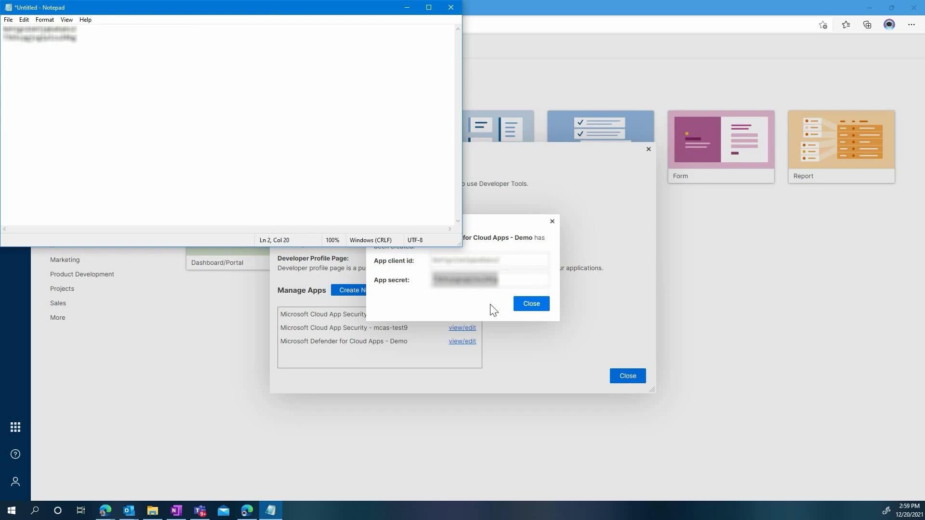
pyautogui.hotkey('alt', 'Tab')
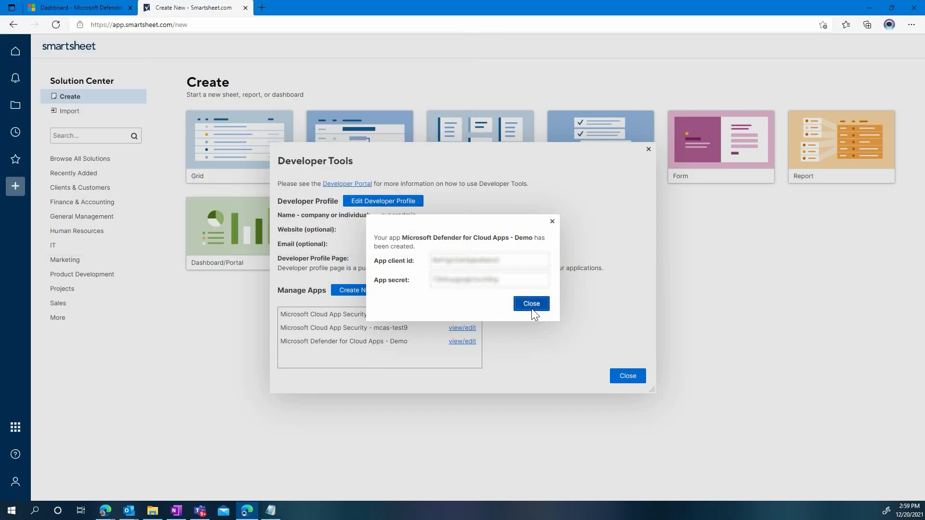
pyautogui.click(531, 303)
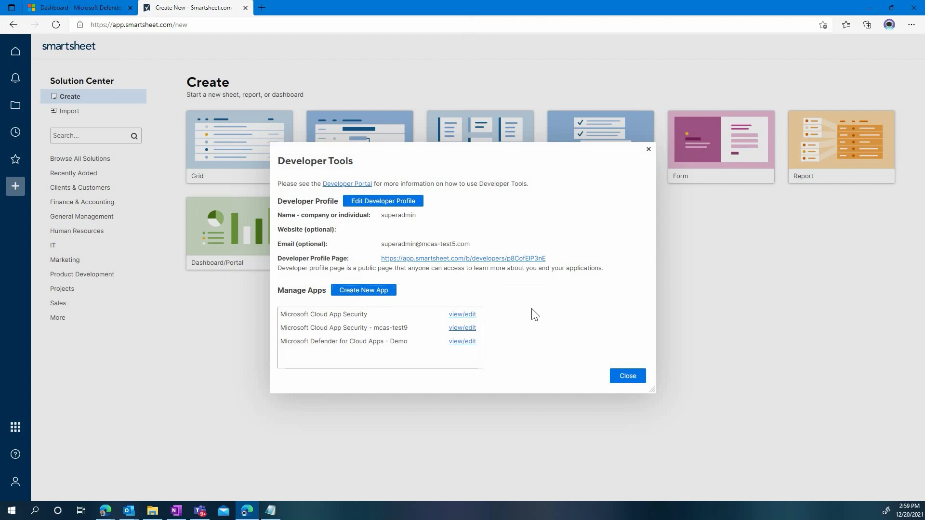
pyautogui.click(634, 379)
# Go to Connected apps in Defender for Cloud Apps and choose Smartsheet to connect.
pyautogui.click(70, 14)
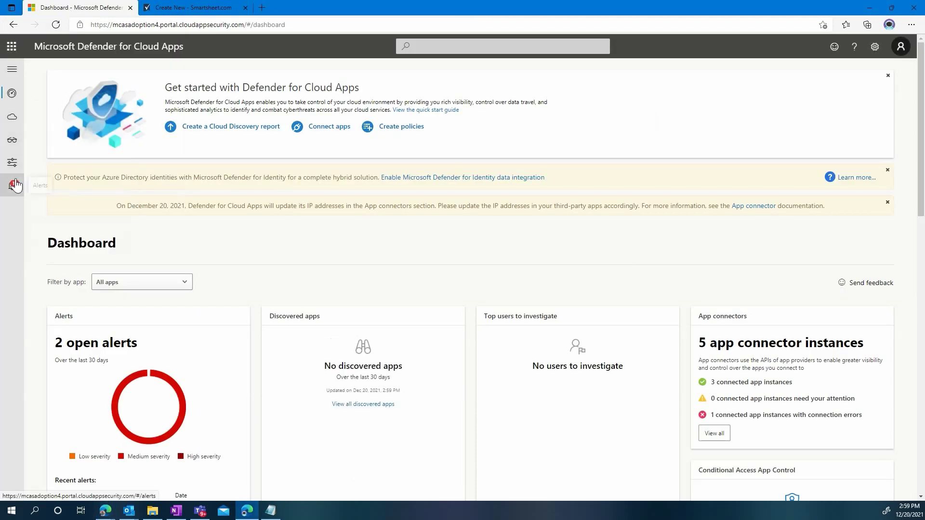
pyautogui.moveTo(4, 145)
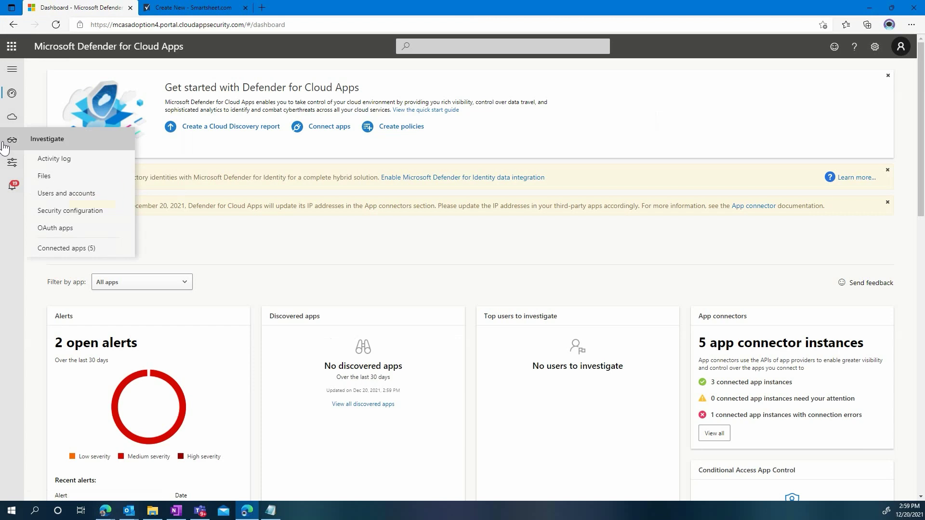
pyautogui.click(72, 249)
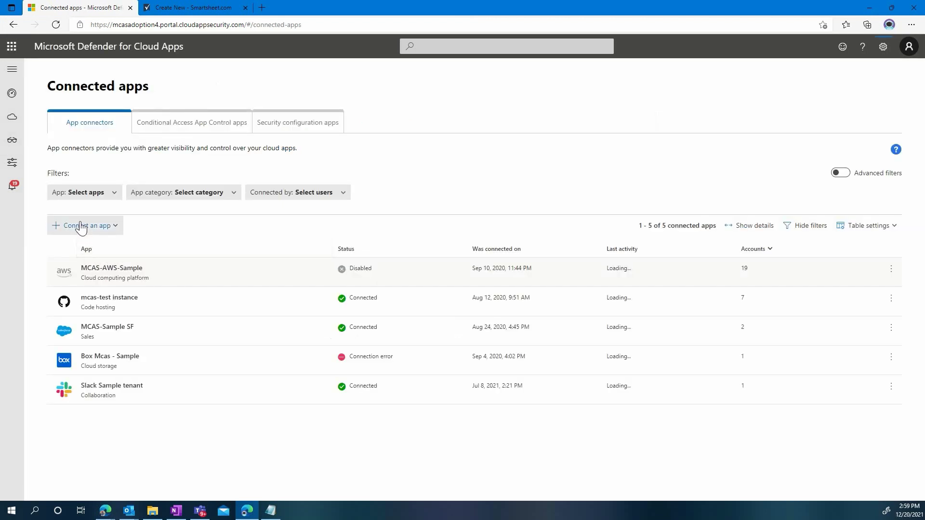
pyautogui.click(81, 226)
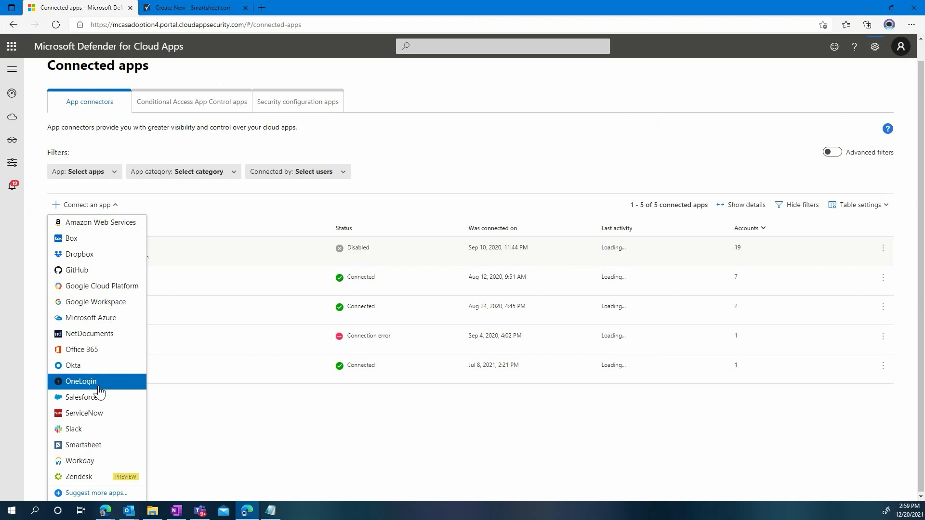
pyautogui.click(110, 449)
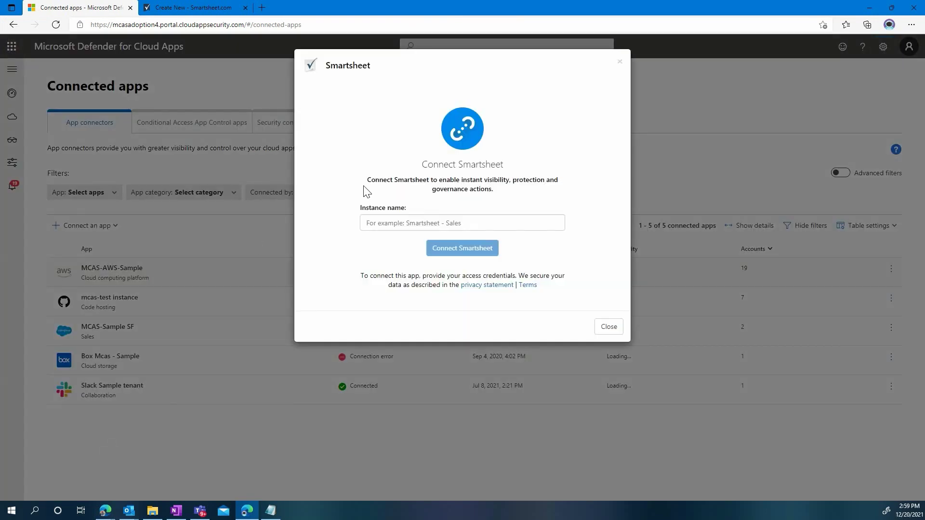
# Enter 'Smartsheet Demo' as the connector's instance name.
pyautogui.click(403, 222)
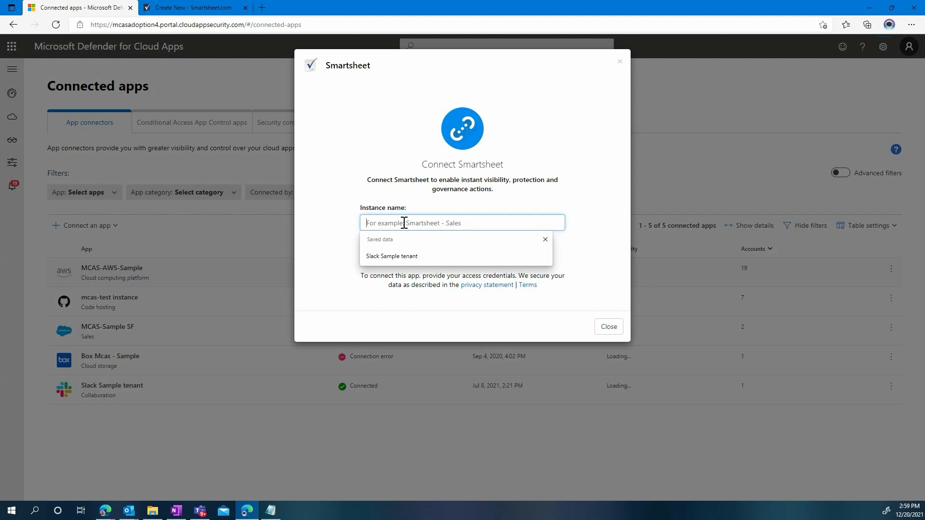
pyautogui.write('Snar')
pyautogui.press('BackSpace')
pyautogui.press('BackSpace')
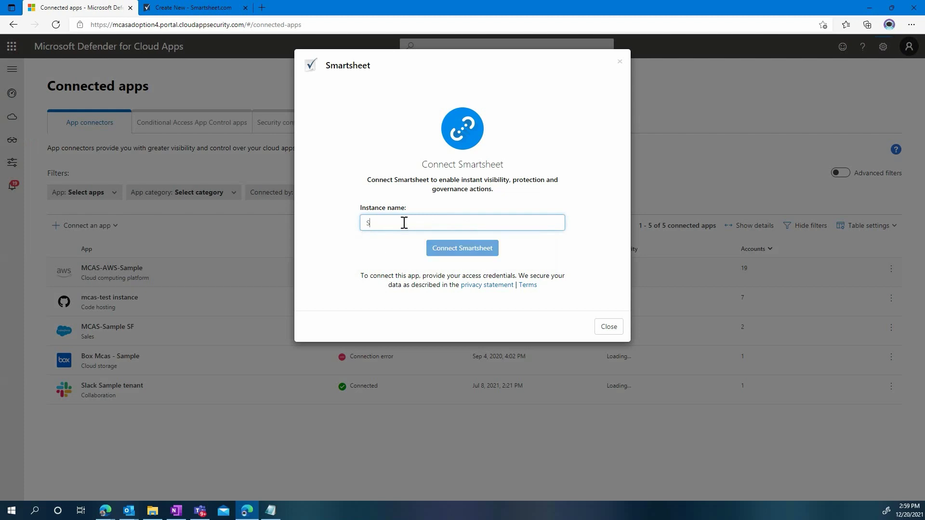
pyautogui.write('martsheet Demo')
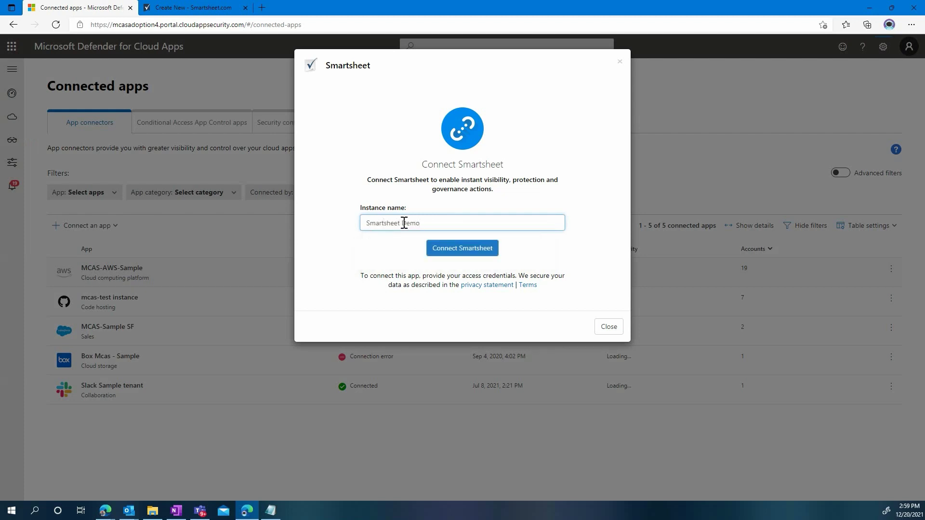
# Submit the instance name and paste the client ID from Notepad into the connector.
pyautogui.click(452, 248)
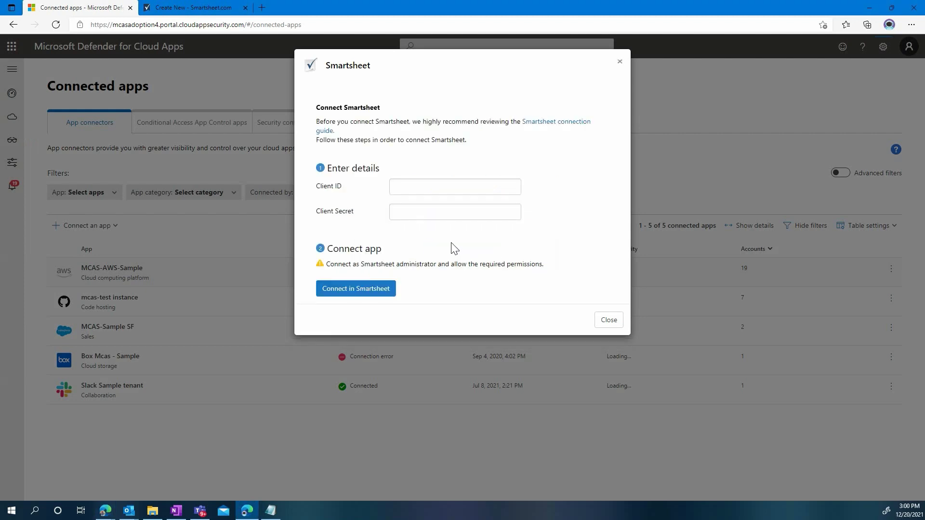
pyautogui.click(411, 188)
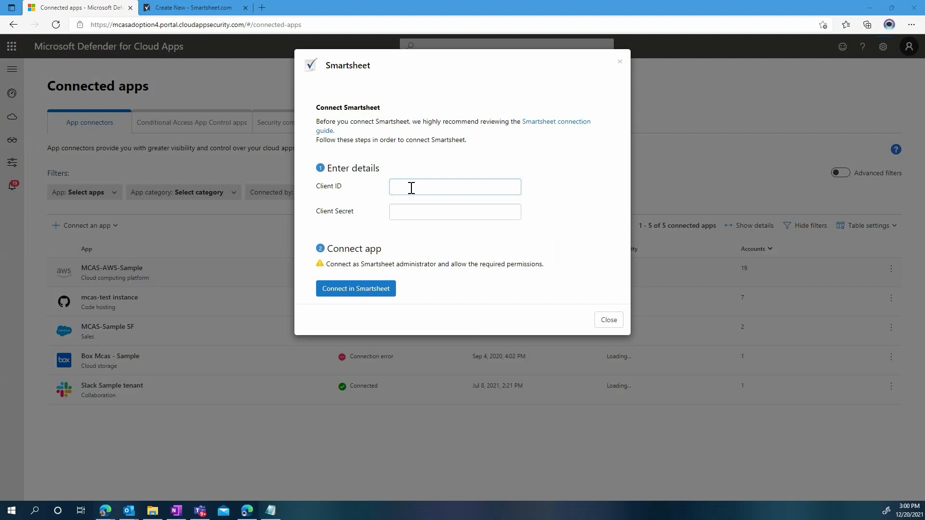
pyautogui.hotkey('alt', 'Tab')
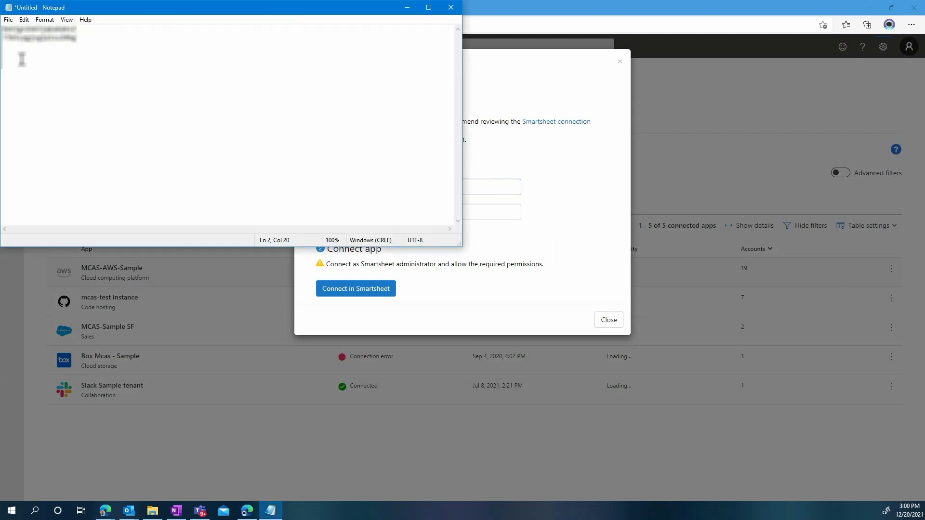
pyautogui.doubleClick(41, 29)
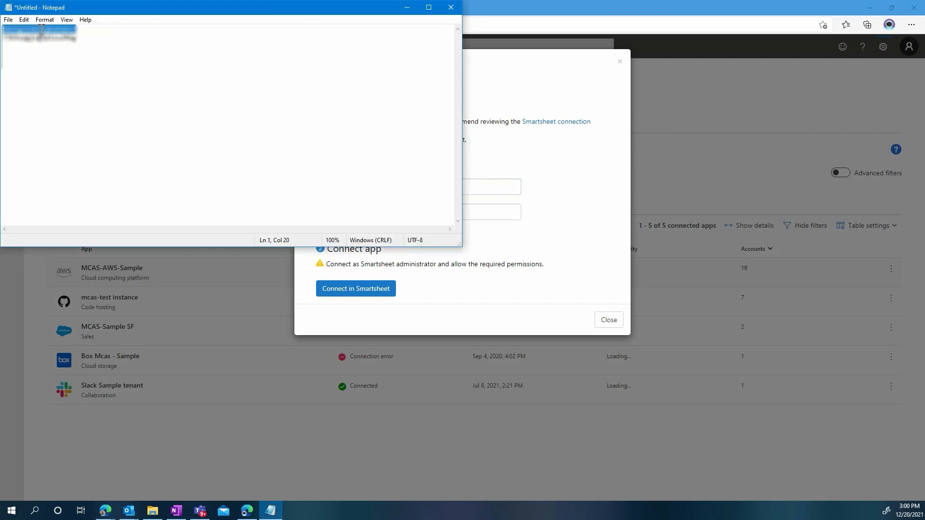
pyautogui.click(493, 183)
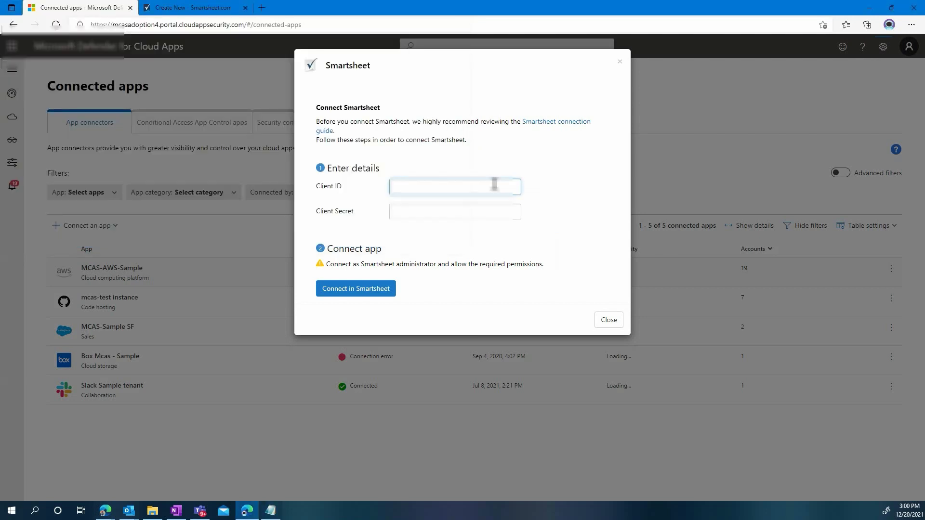
pyautogui.hotkey('ctrl', 'v')
# Copy the client secret from Notepad into the connector's client secret field.
pyautogui.click(478, 212)
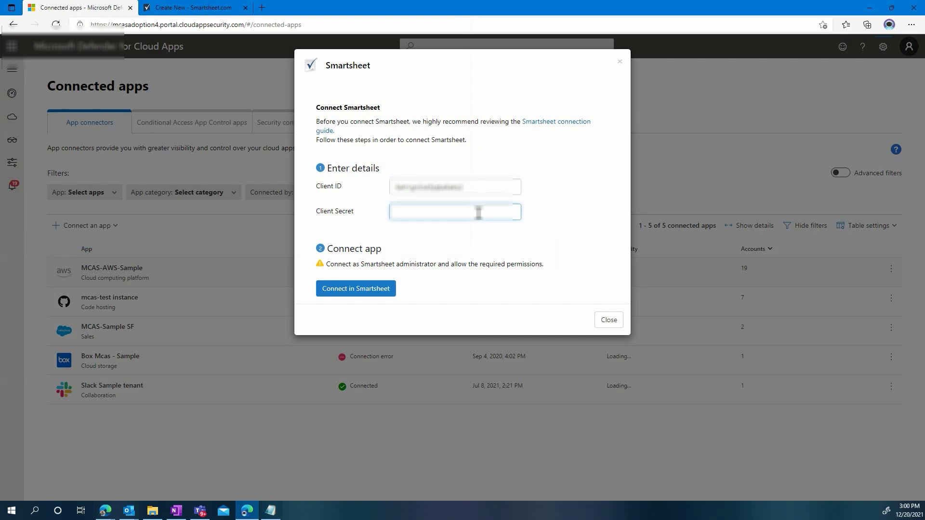
pyautogui.hotkey('alt', 'Tab')
pyautogui.click(38, 39)
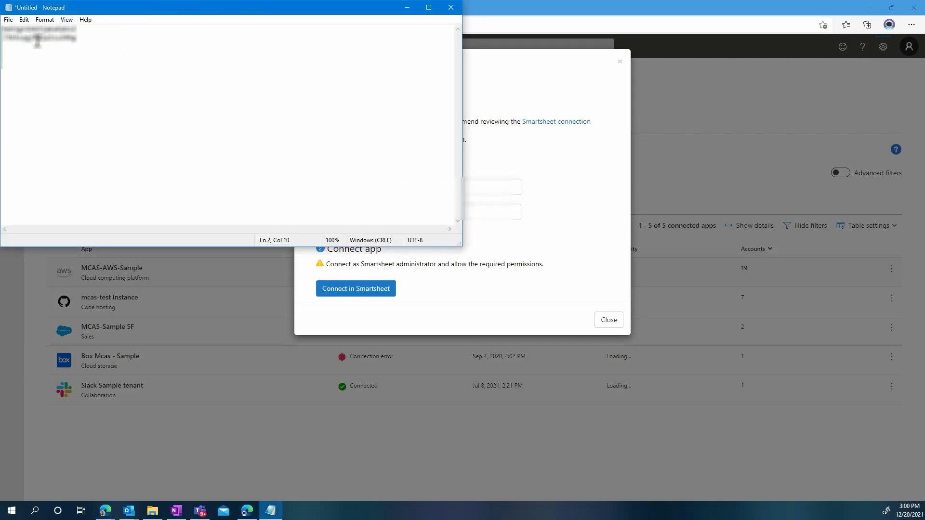
pyautogui.doubleClick(37, 39)
pyautogui.hotkey('ctrl', 'c')
pyautogui.hotkey('alt', 'Tab')
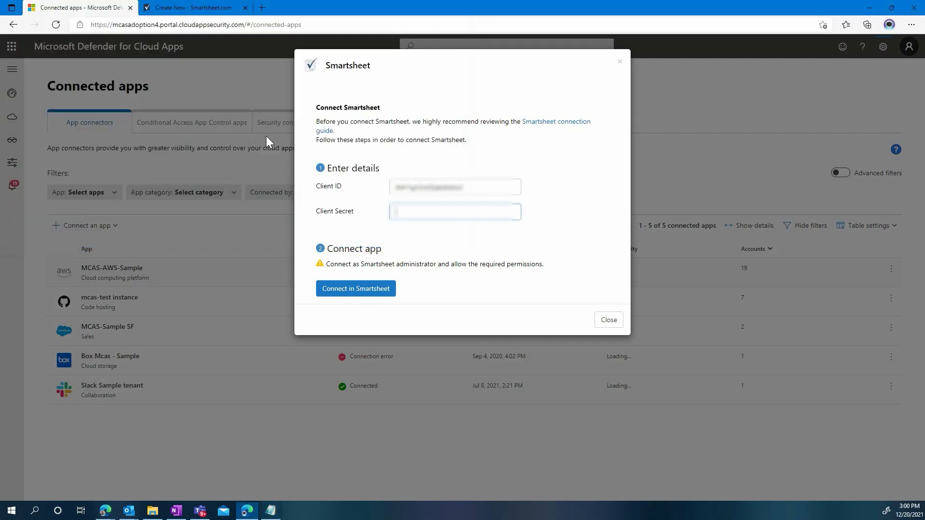
pyautogui.hotkey('ctrl', 'v')
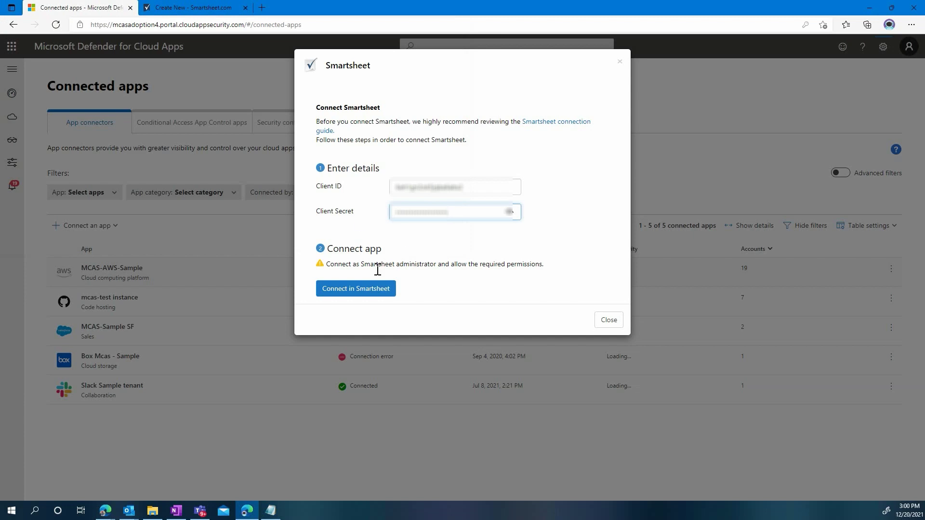
# Connect to Smartsheet and allow the Demo app access to the account.
pyautogui.click(356, 290)
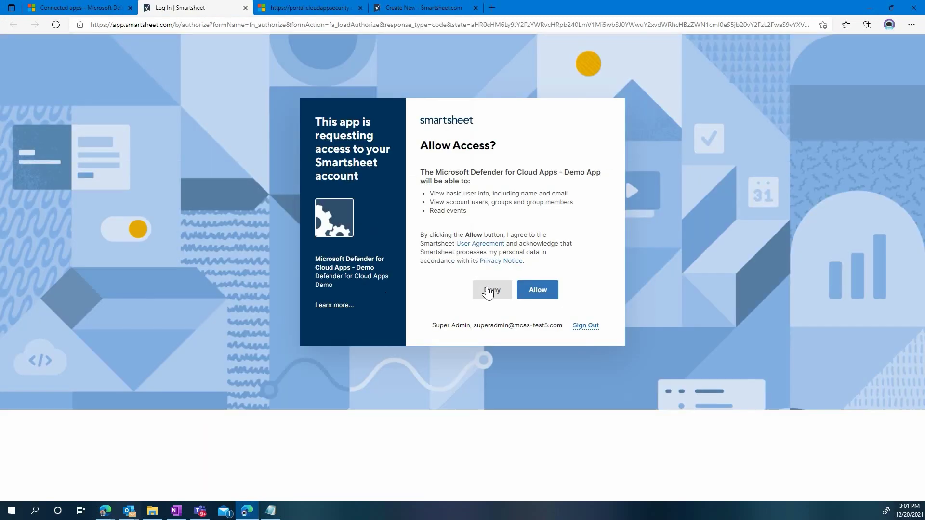
pyautogui.click(551, 292)
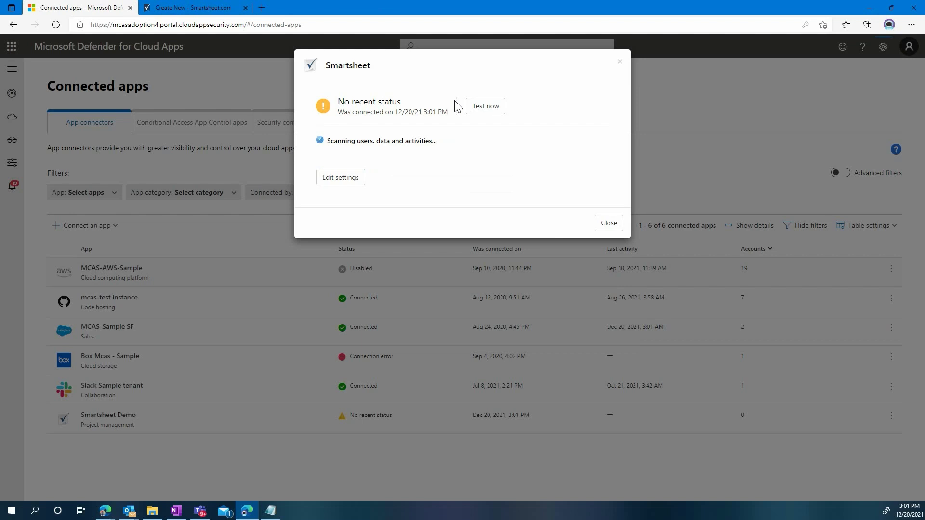
# Test the Smartsheet Demo connection, then close its details to see six connected apps.
pyautogui.click(501, 106)
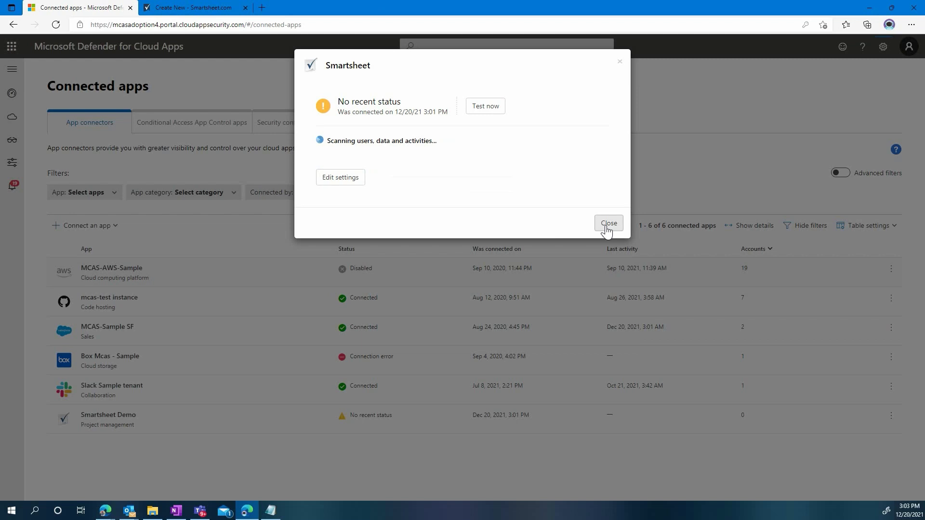
pyautogui.click(606, 226)
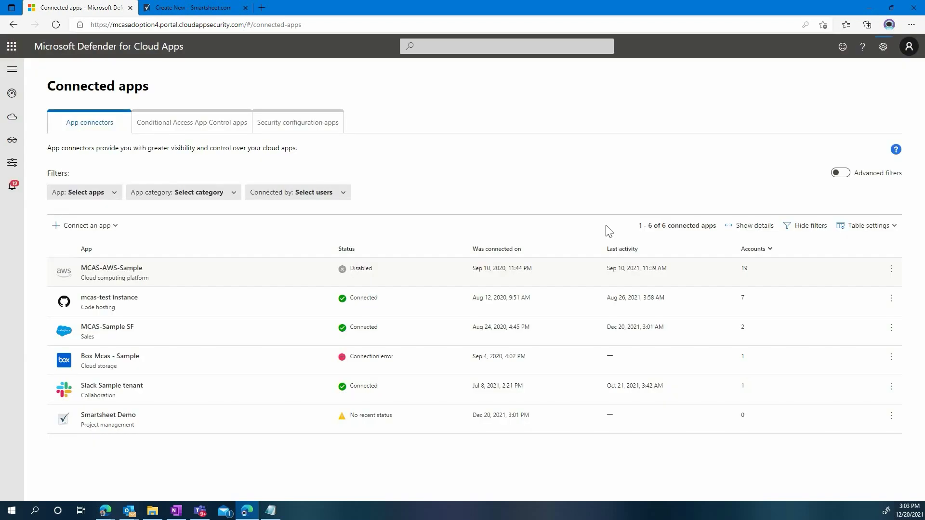